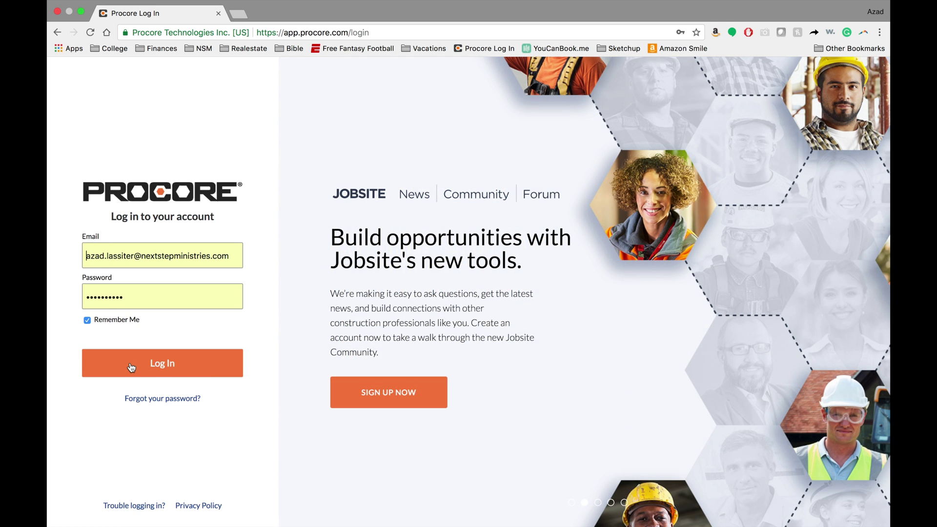
Log in to Procore with the saved credentials to reach the 17-project Portfolio.
left_click(131, 368)
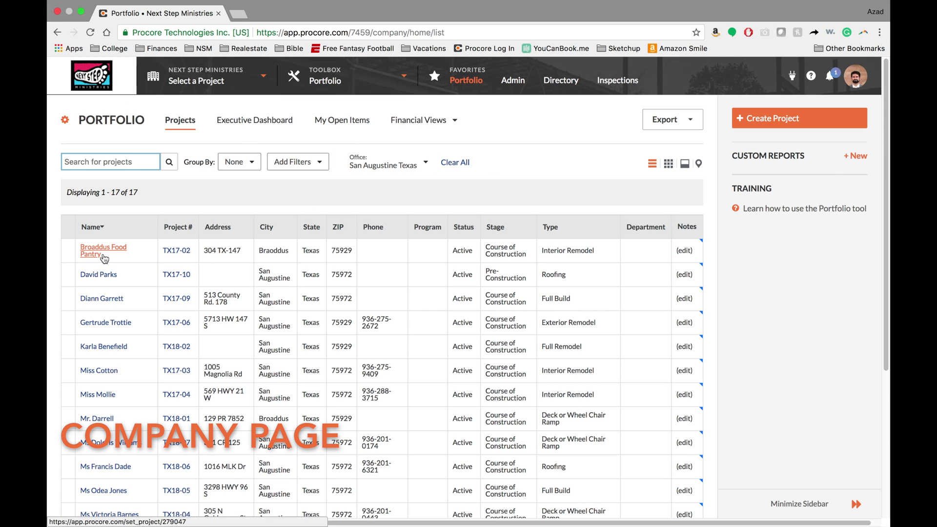
scroll(117, 363, "down", 5)
scroll(119, 355, "up", 5)
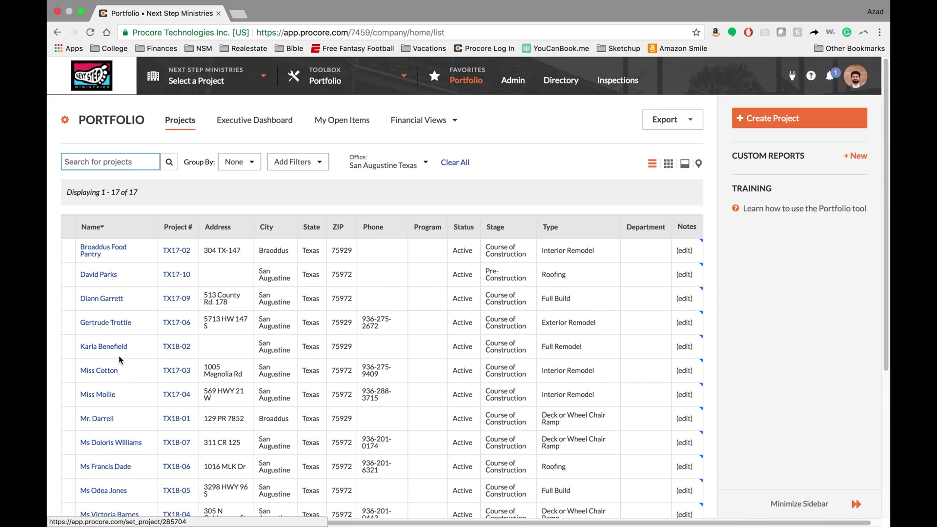
scroll(120, 359, "down", 5)
scroll(121, 359, "up", 5)
scroll(273, 332, "down", 5)
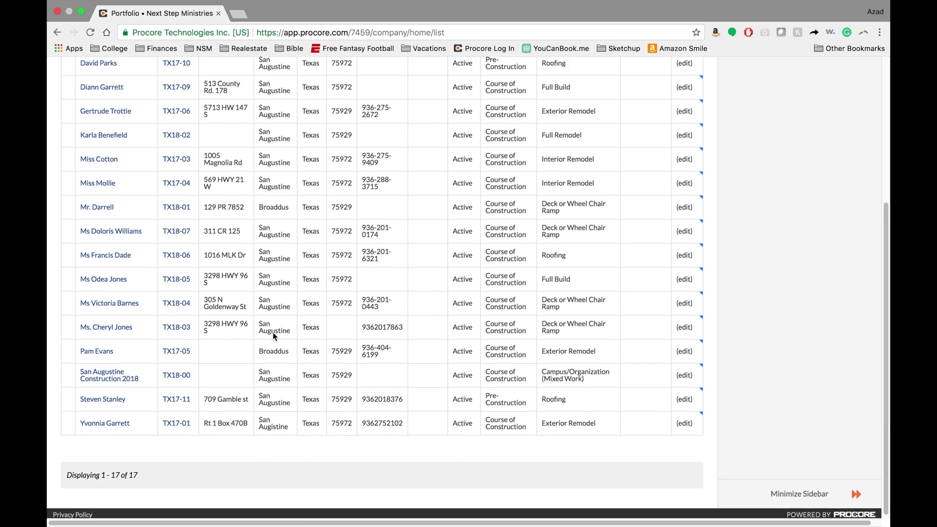
scroll(146, 200, "up", 5)
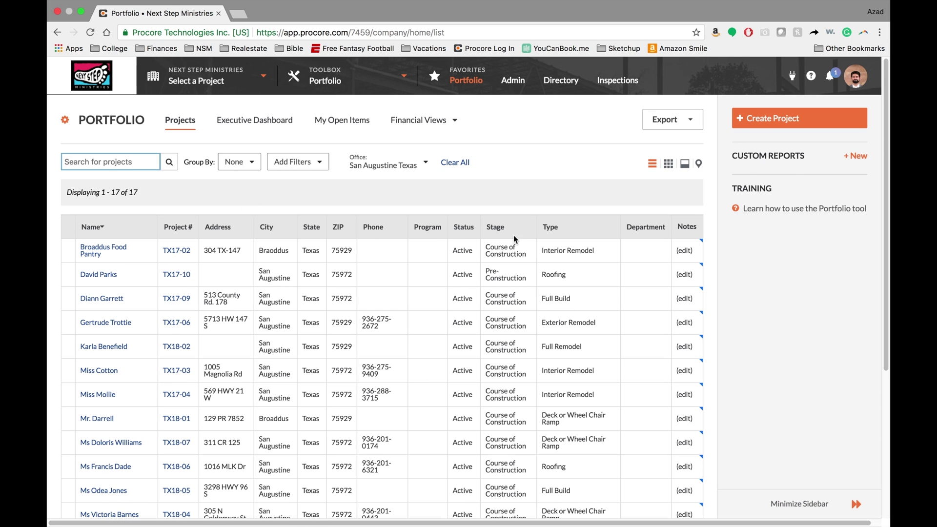
scroll(83, 239, "down", 1)
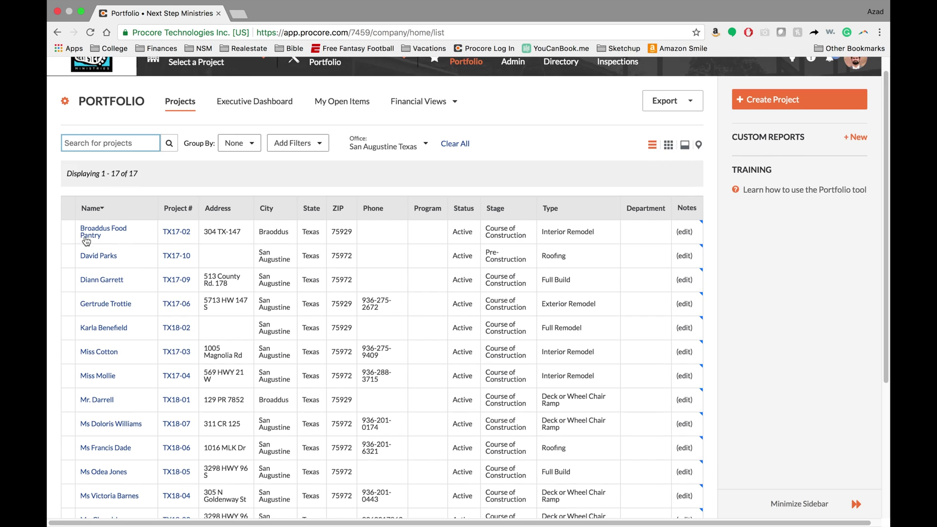
left_click(204, 232)
left_click_drag(203, 233, 237, 233)
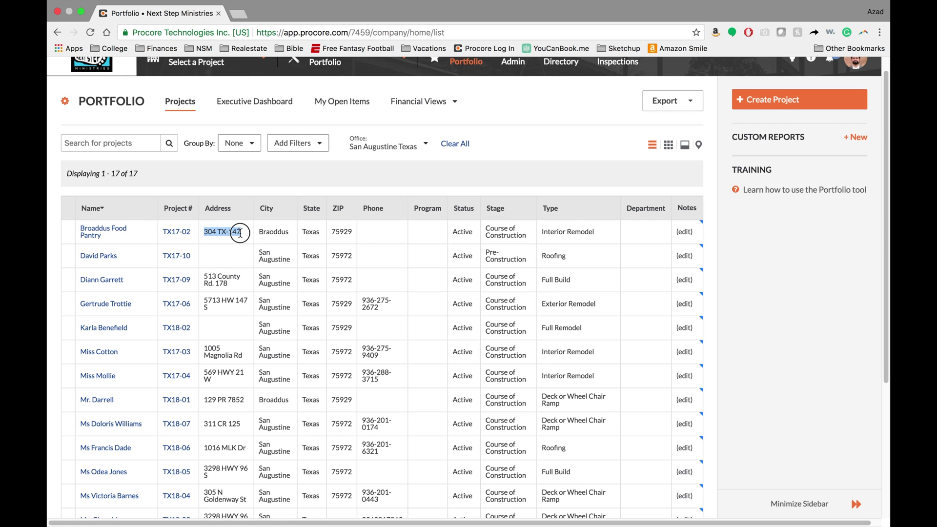
left_click(210, 232)
left_click_drag(204, 232, 241, 232)
left_click(375, 233)
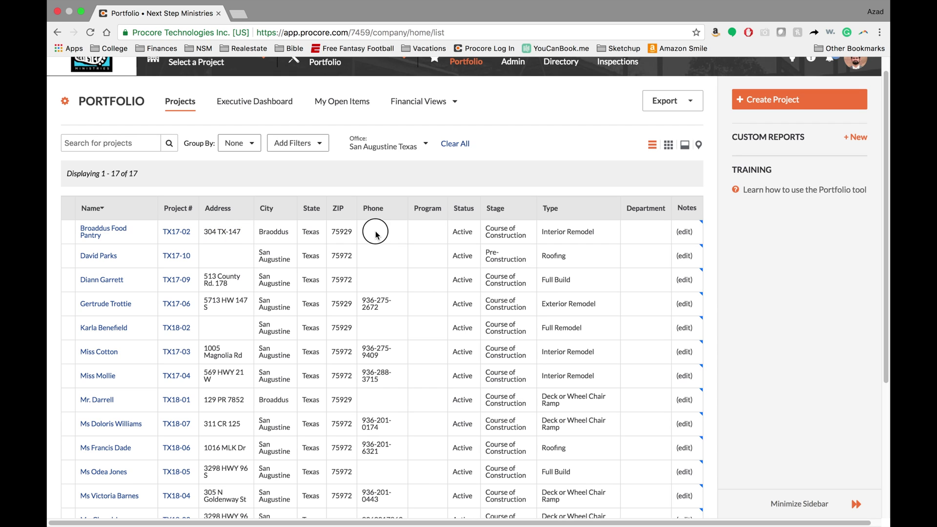
Open project TX17-09's home page and review its Scope of Work 2018 description.
left_click(106, 280)
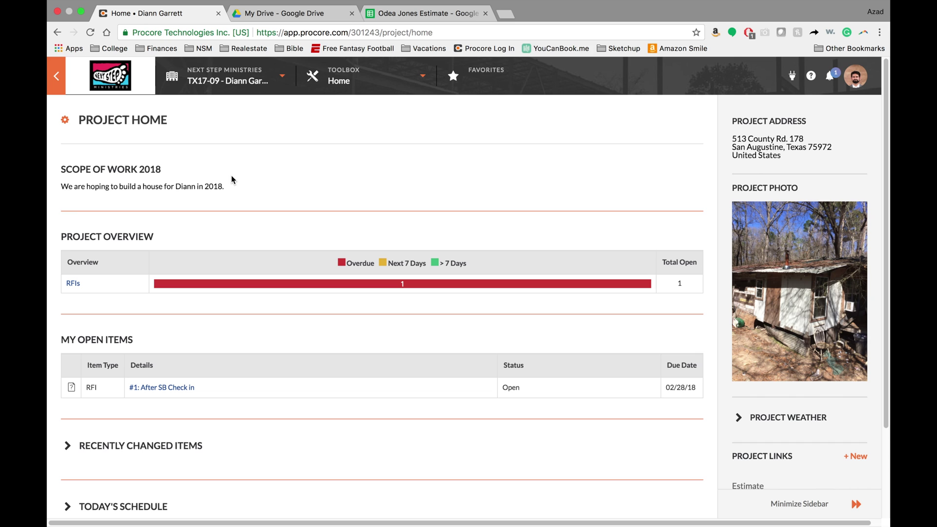
left_click_drag(229, 187, 57, 164)
left_click(194, 177)
scroll(244, 220, "down", 3)
scroll(334, 169, "up", 3)
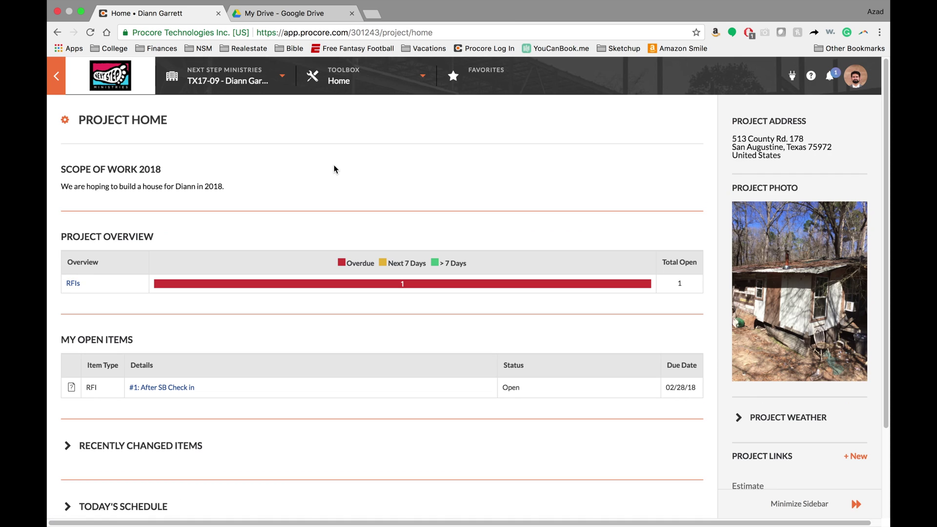
scroll(335, 152, "down", 2)
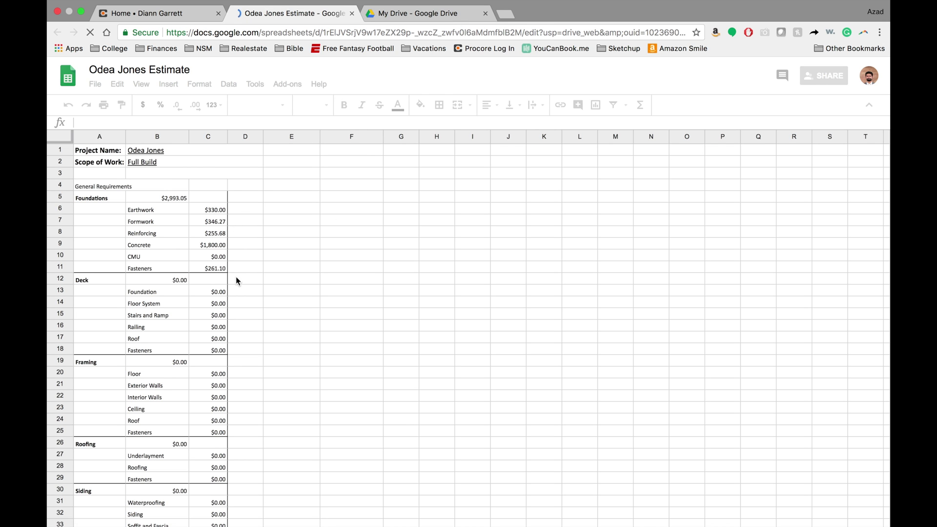
Look through the Estimate sheet's foundation cost breakdowns, then return to the Procore project home.
scroll(236, 280, "down", 9)
scroll(264, 340, "down", 12)
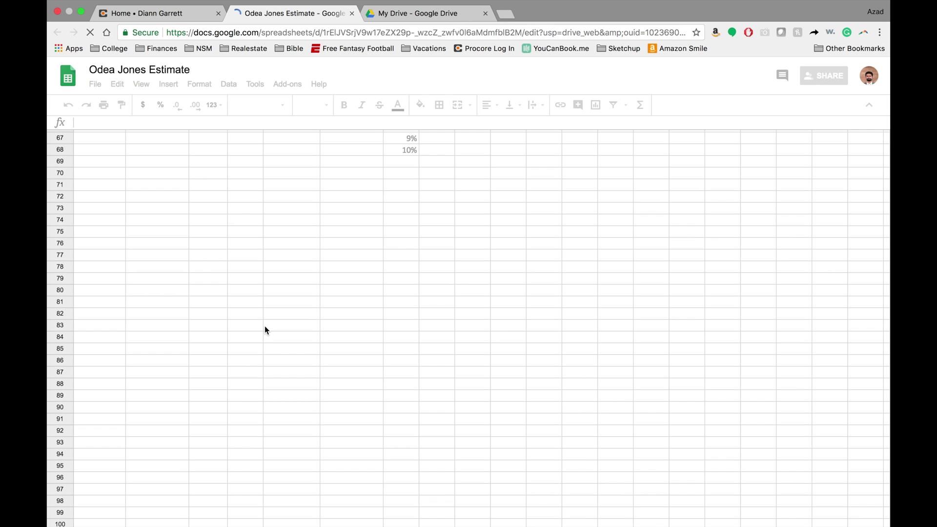
scroll(263, 341, "up", 20)
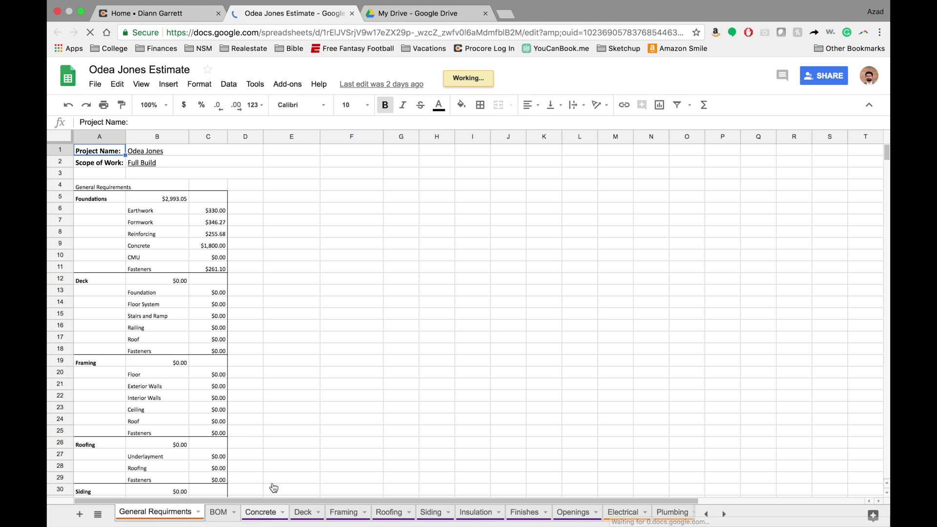
left_click(156, 13)
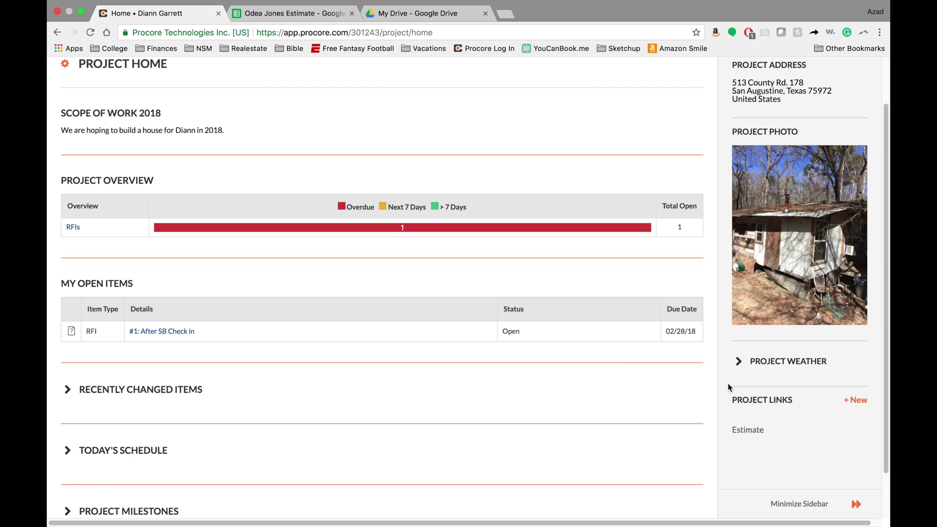
scroll(296, 193, "up", 2)
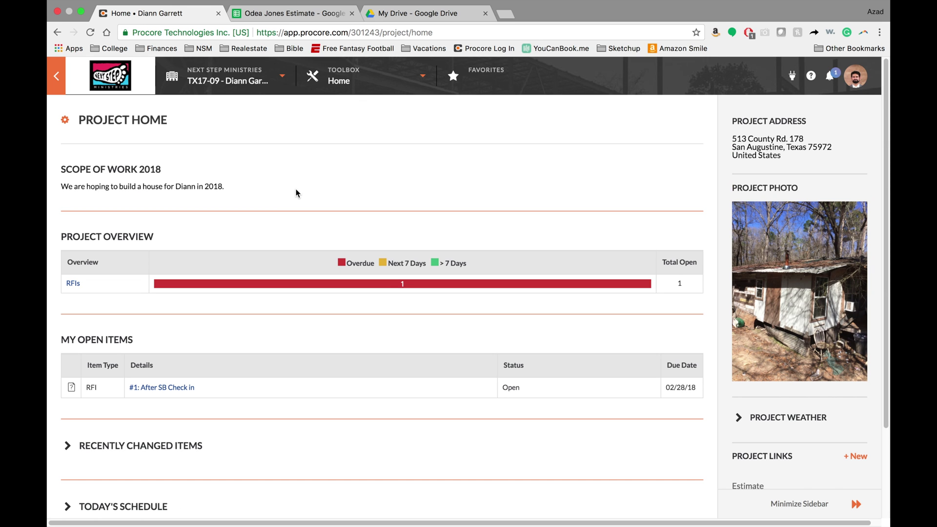
scroll(296, 193, "down", 1)
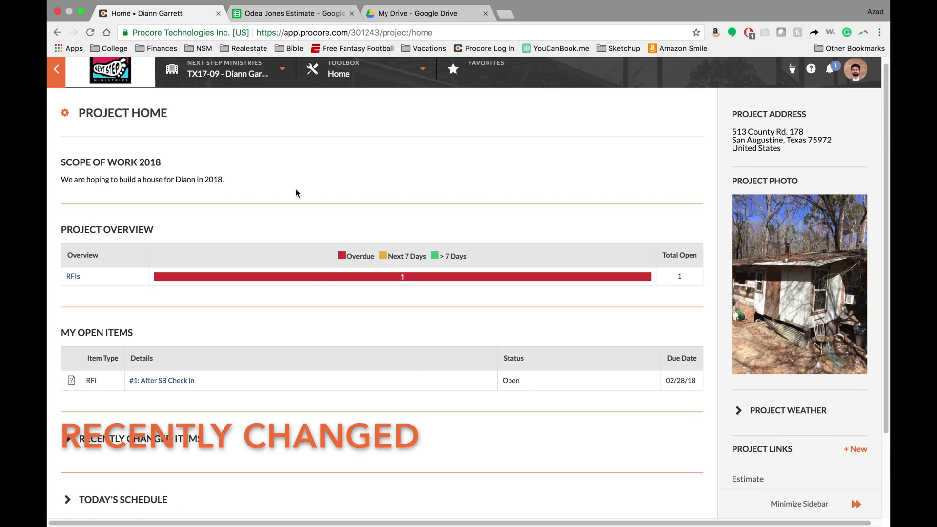
left_click(68, 429)
scroll(208, 362, "down", 5)
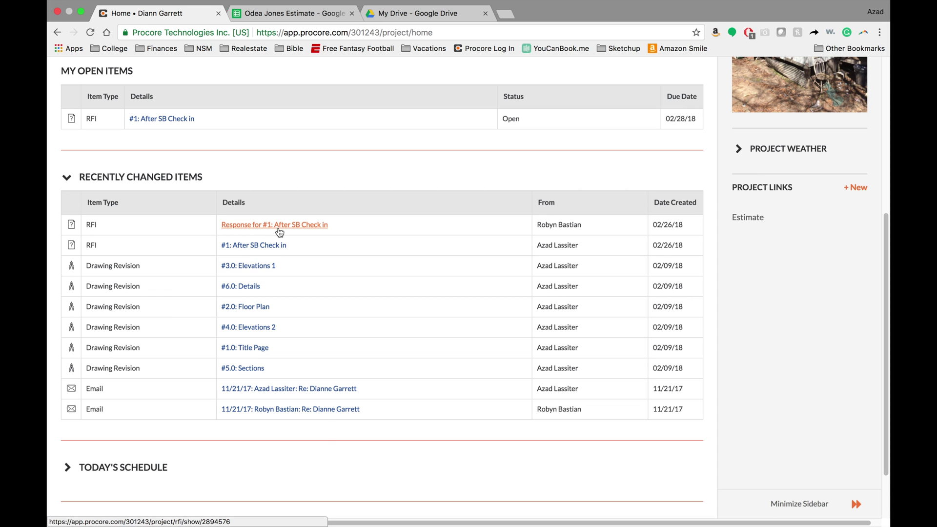
scroll(118, 433, "up", 5)
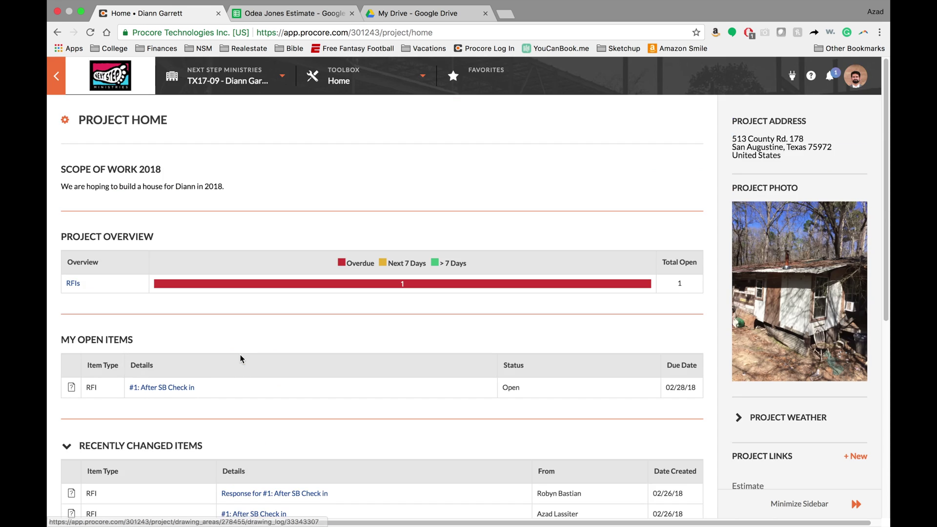
left_click(113, 447)
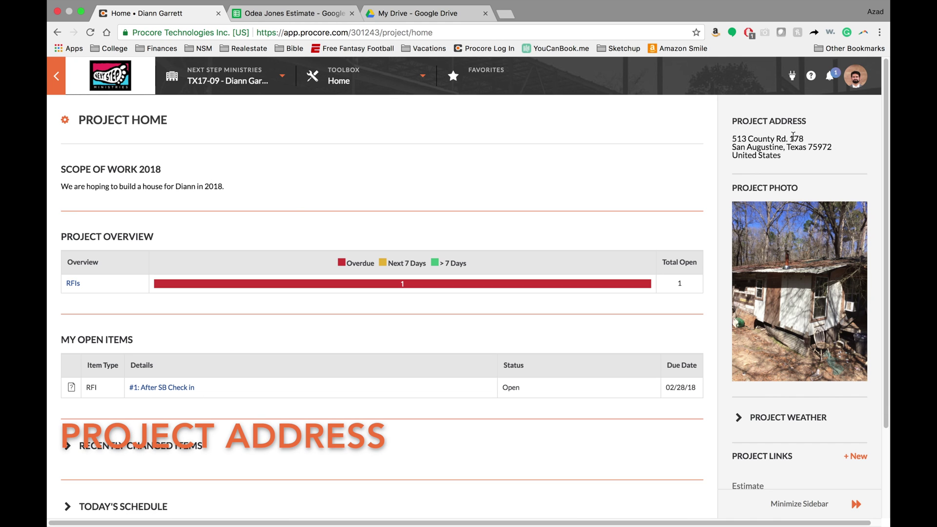
left_click(735, 122)
left_click_drag(735, 121, 858, 147)
left_click(680, 125)
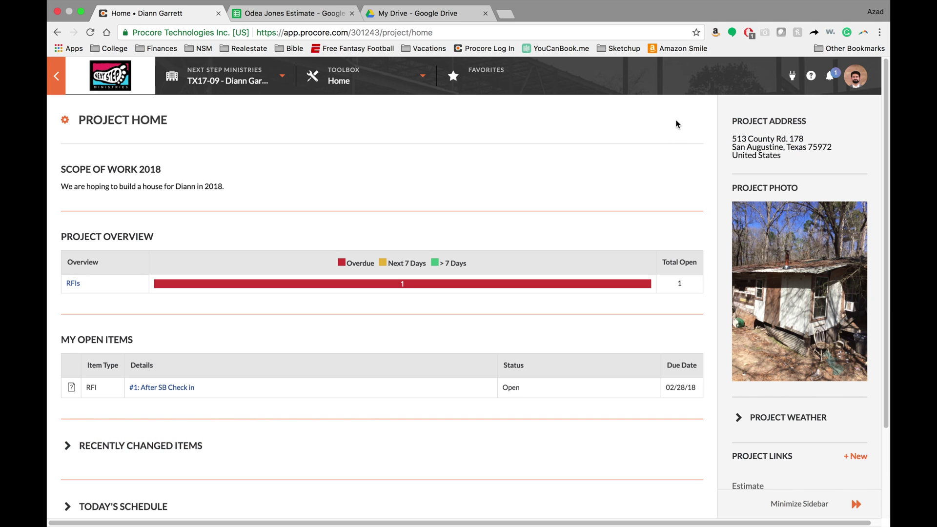
Expand Project Weather showing Clear conditions and view the 7-day San Augustine forecast, then close it.
scroll(790, 368, "down", 2)
left_click(738, 376)
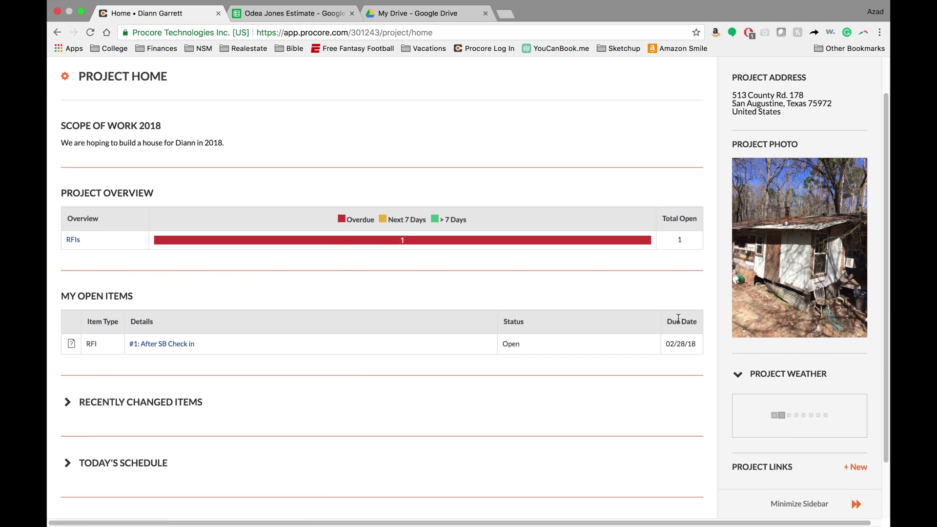
scroll(808, 312, "down", 3)
scroll(832, 333, "down", 1)
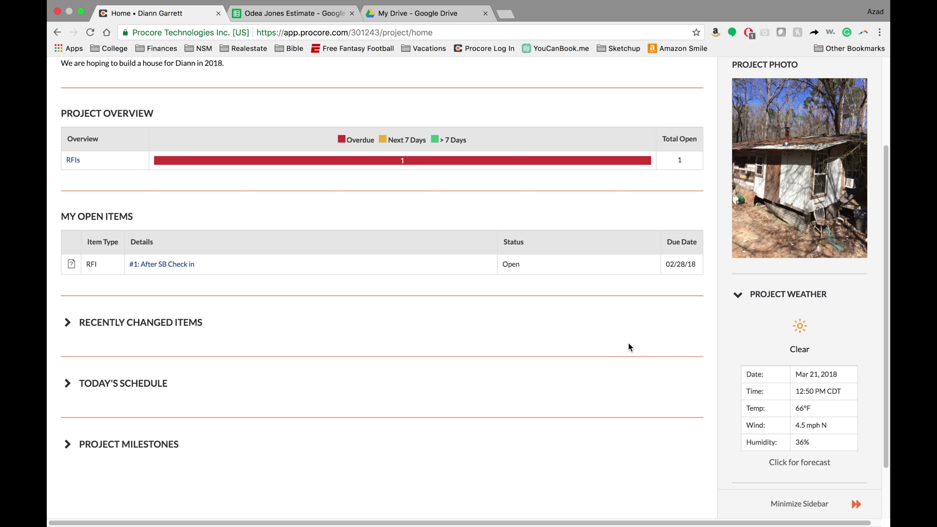
left_click(800, 462)
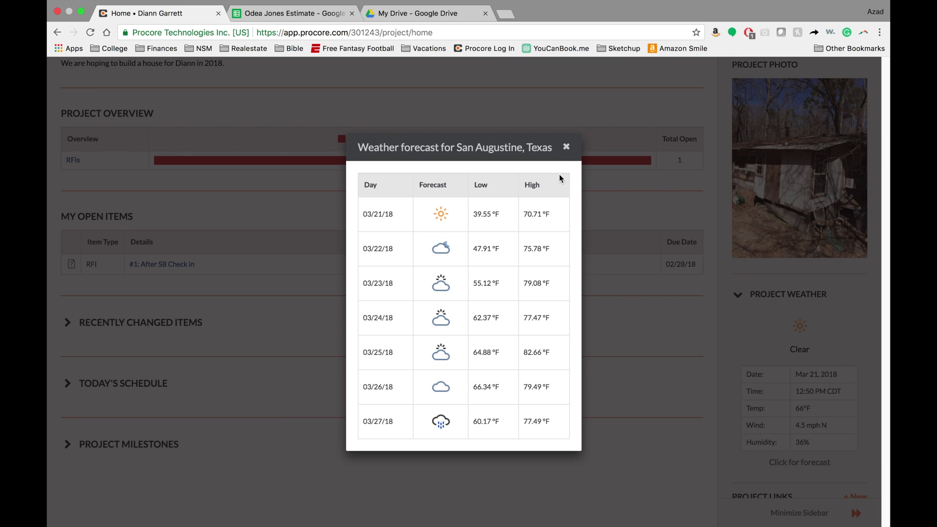
left_click(566, 146)
scroll(461, 398, "up", 3)
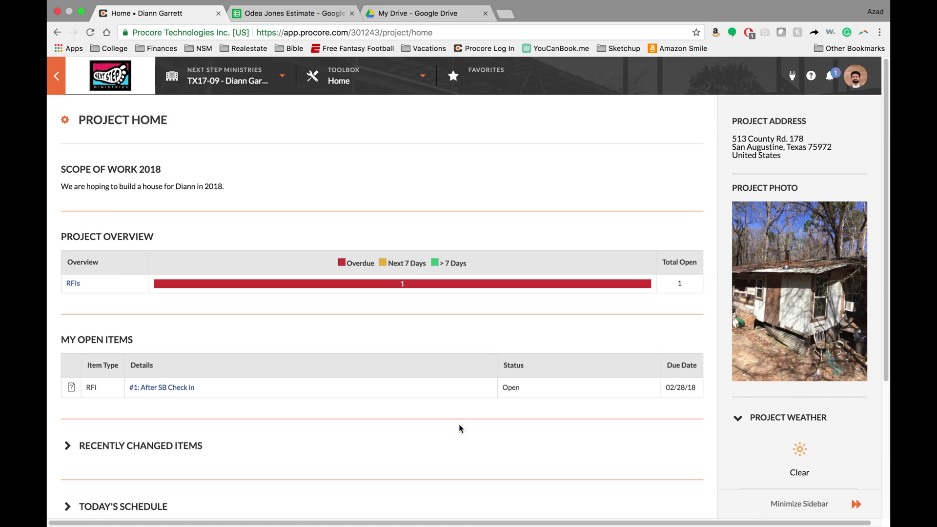
Star RFIs, Documents, Drawings, Photos and Punch List as favorites in the Toolbox list.
left_click(389, 81)
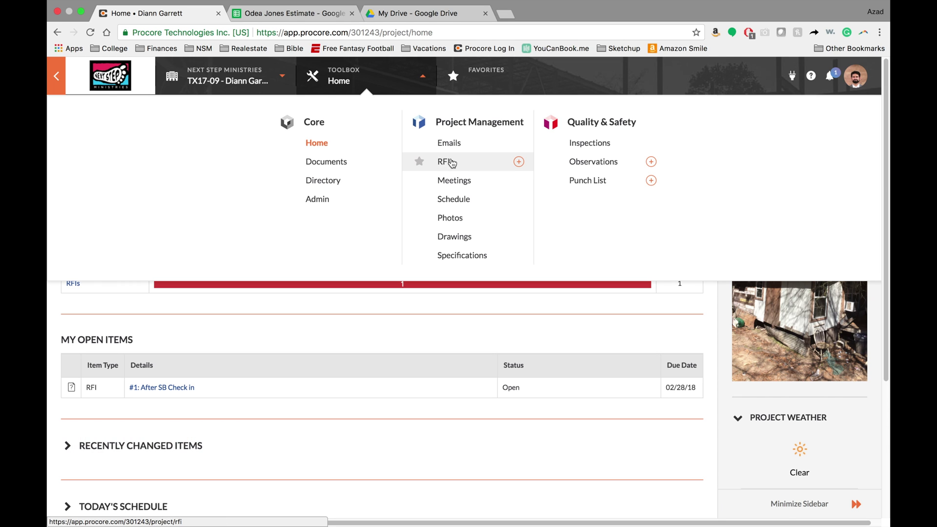
left_click(418, 162)
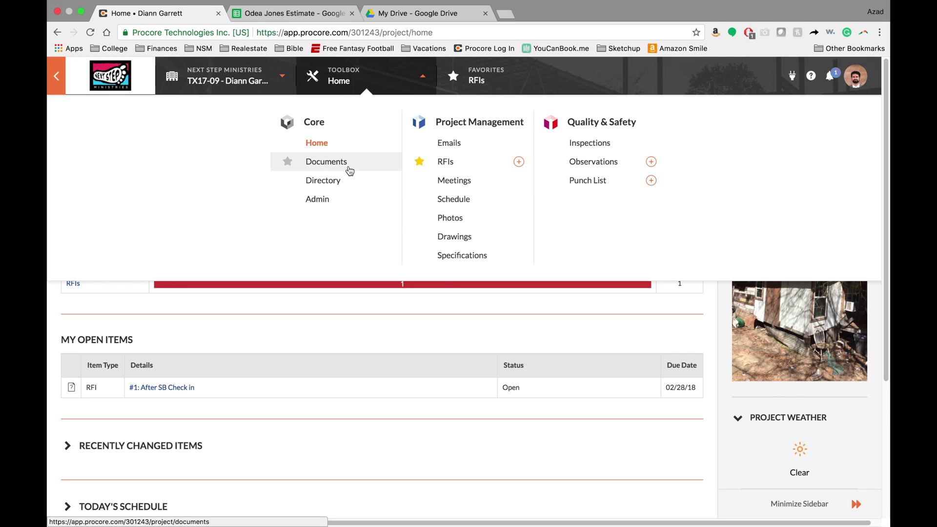
left_click(288, 162)
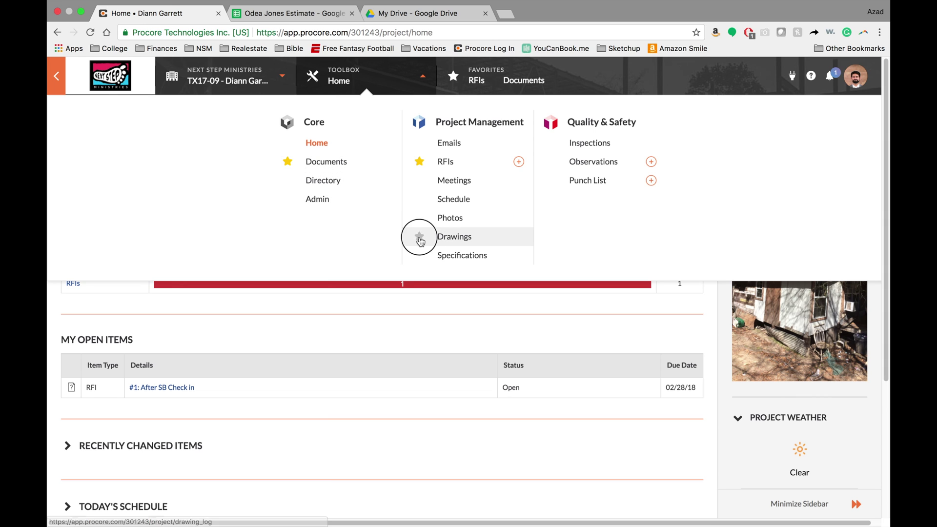
left_click(419, 238)
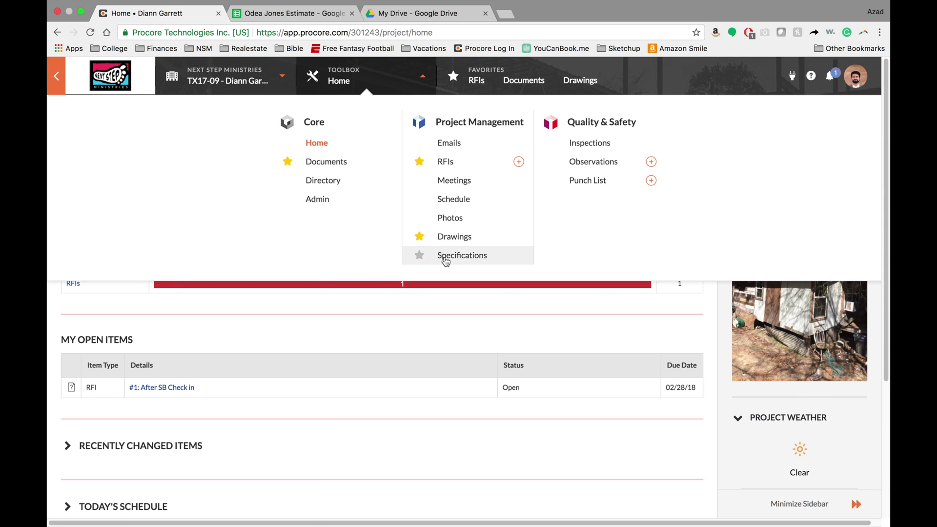
left_click(419, 218)
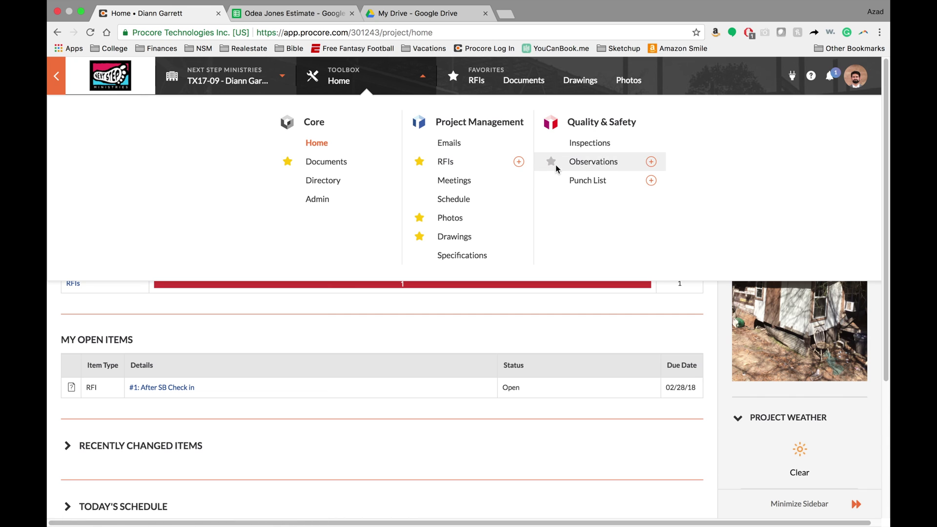
left_click(551, 180)
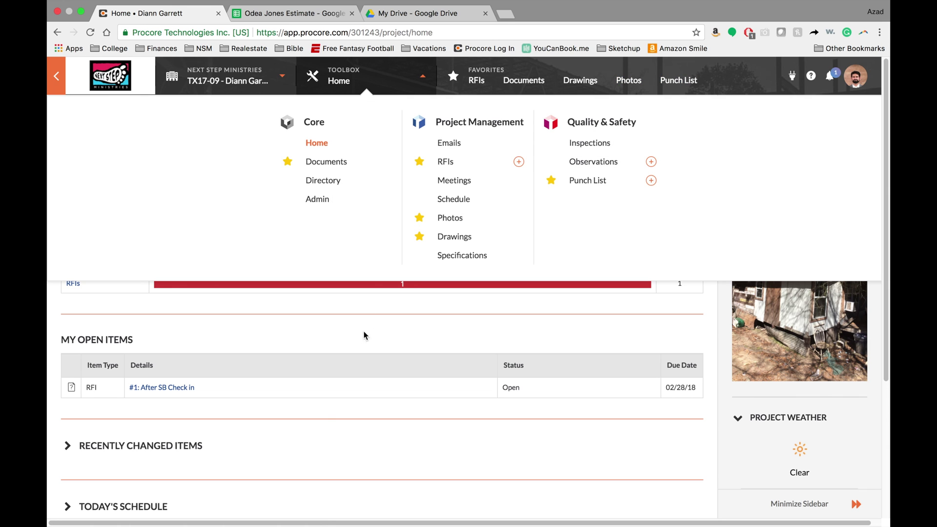
left_click(365, 79)
Go to Documents, then open the Drawings log listing 6 current drawings.
left_click(374, 80)
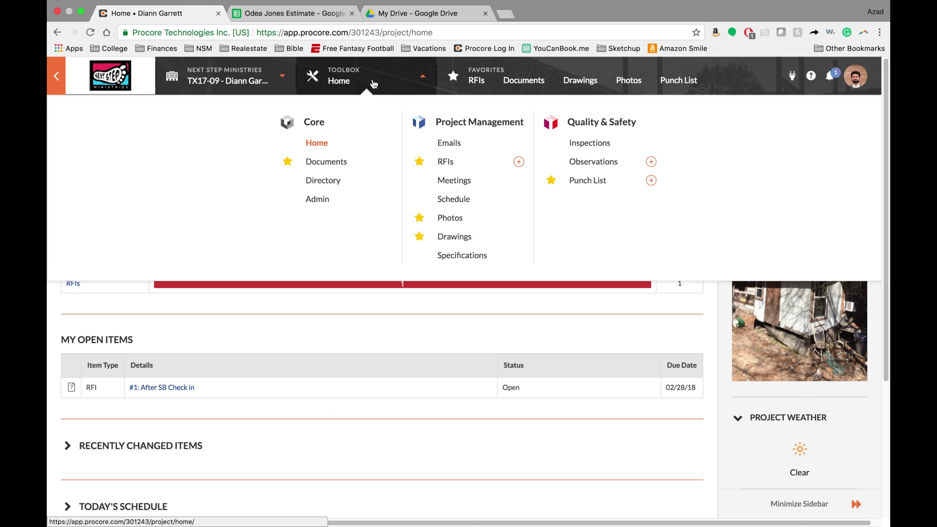
left_click(336, 164)
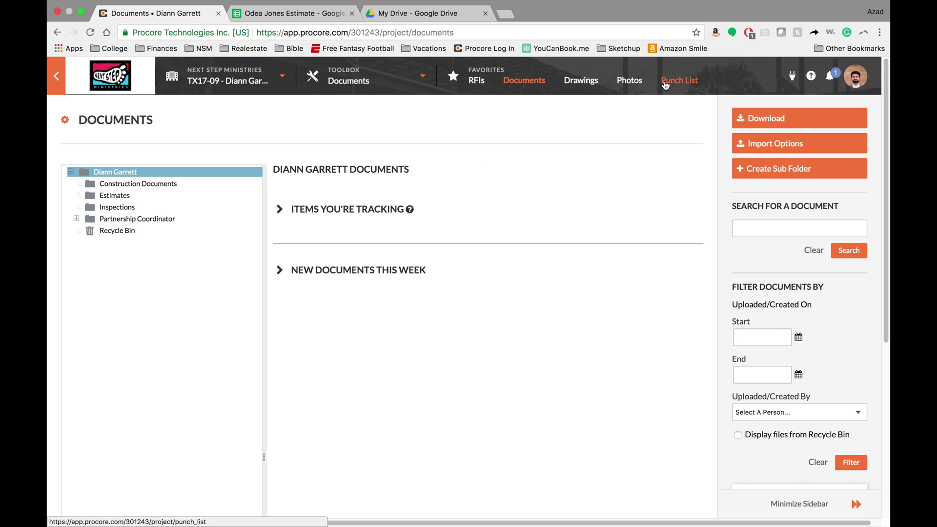
left_click(589, 84)
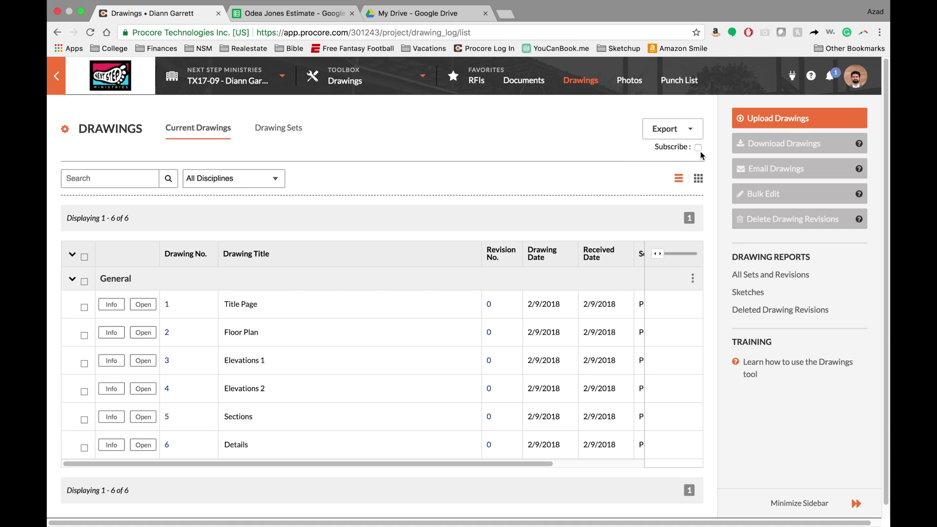
Subscribe to email updates for new drawings, then open the project's Photos timeline.
mouse_move(701, 152)
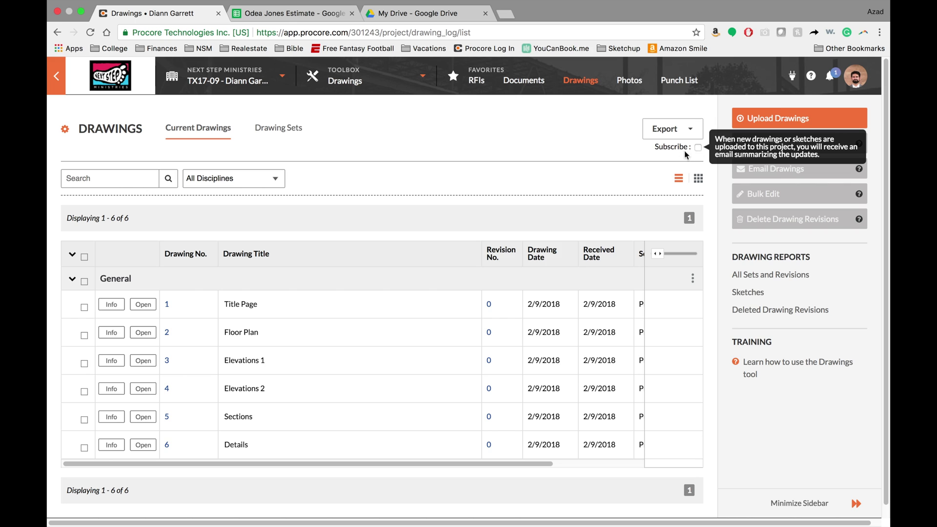
left_click(698, 148)
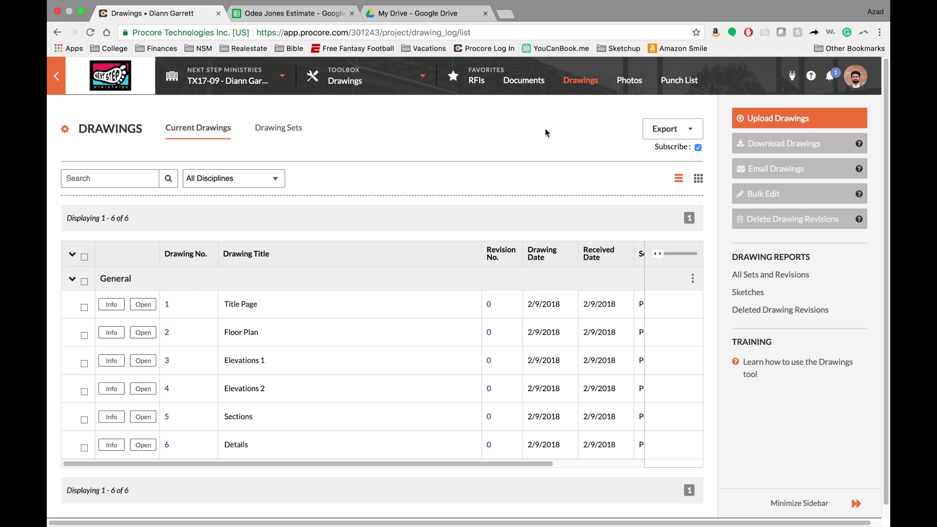
left_click(633, 86)
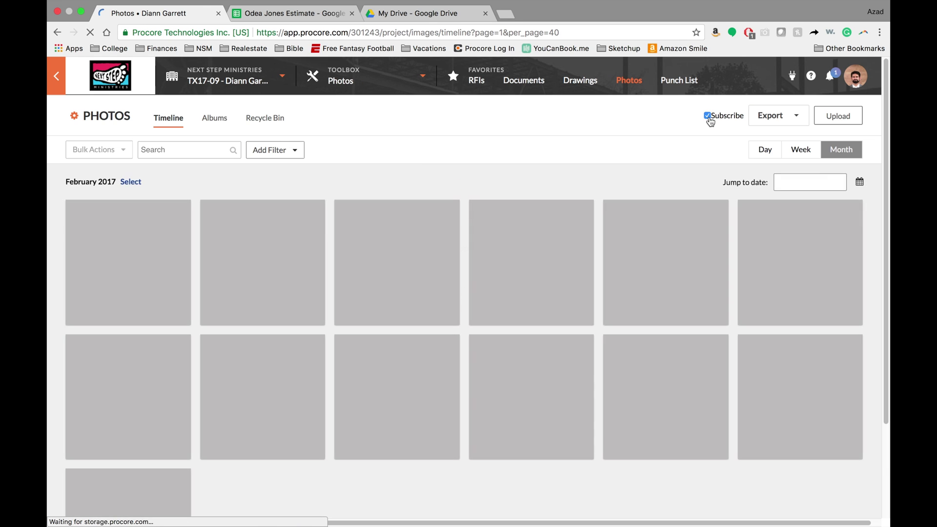
In Documents, tick Track Folder on Construction Documents, Estimates, Inspections and Partnership Coordinator, then go home.
left_click(535, 85)
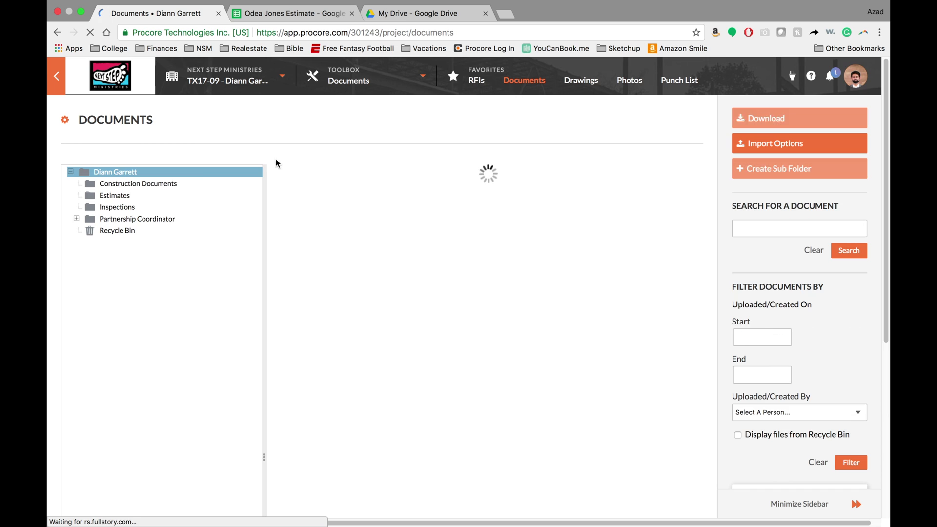
left_click(159, 185)
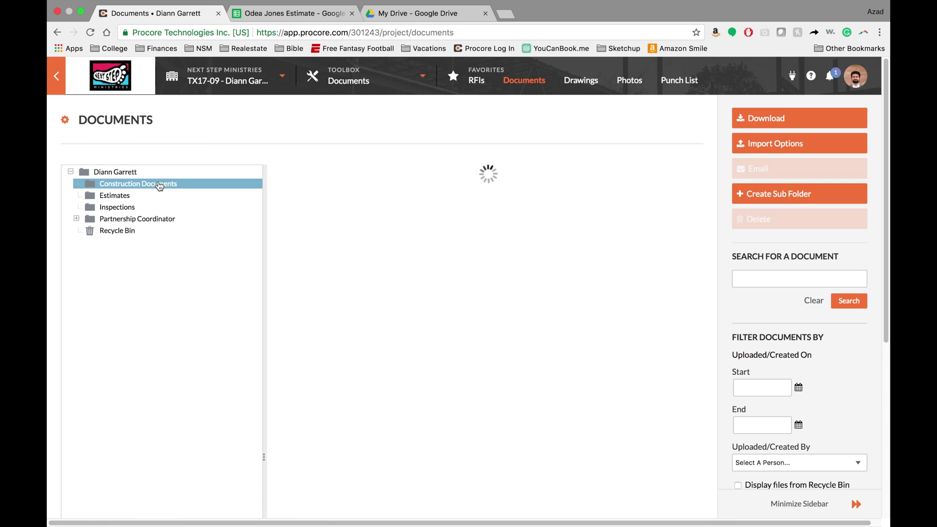
left_click(687, 203)
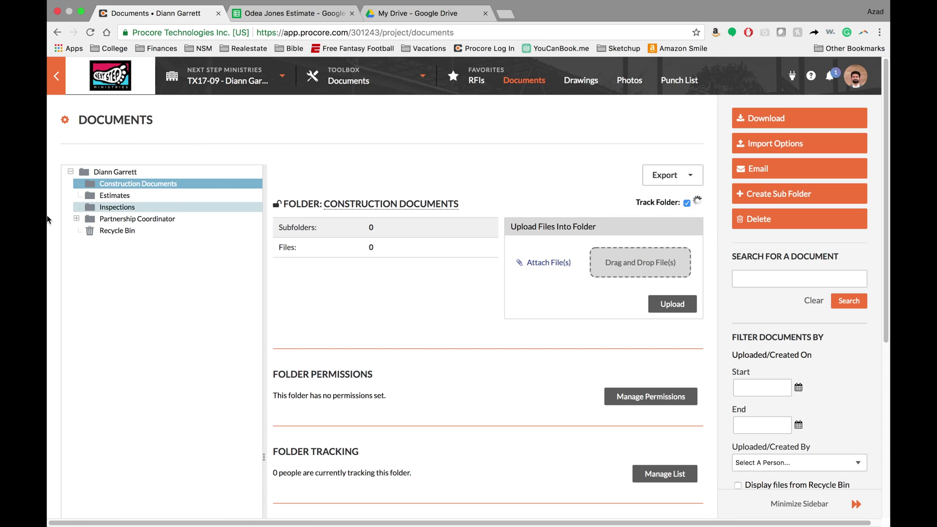
left_click(117, 196)
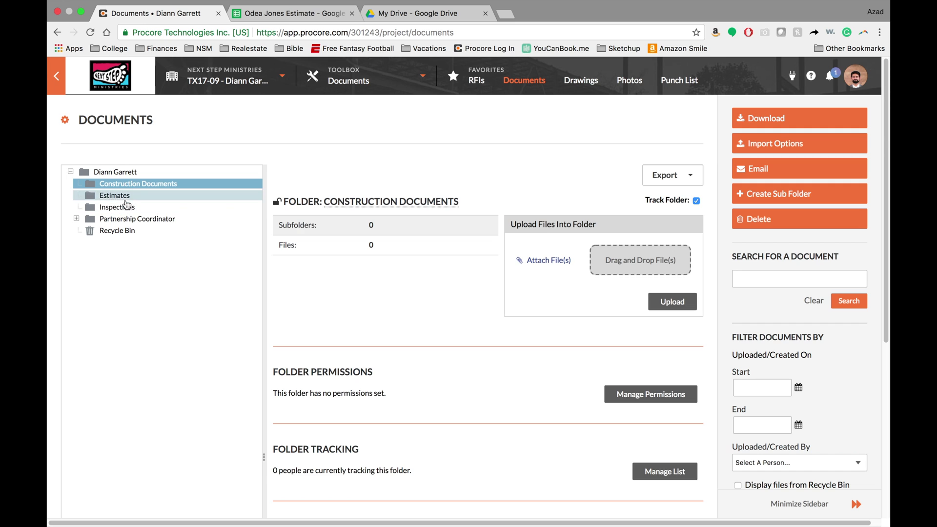
left_click(696, 201)
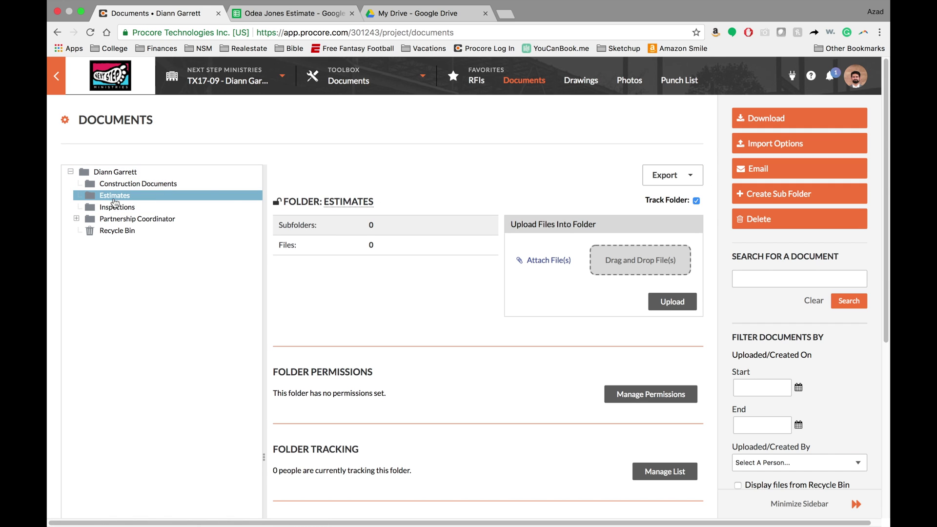
left_click(116, 205)
left_click(697, 201)
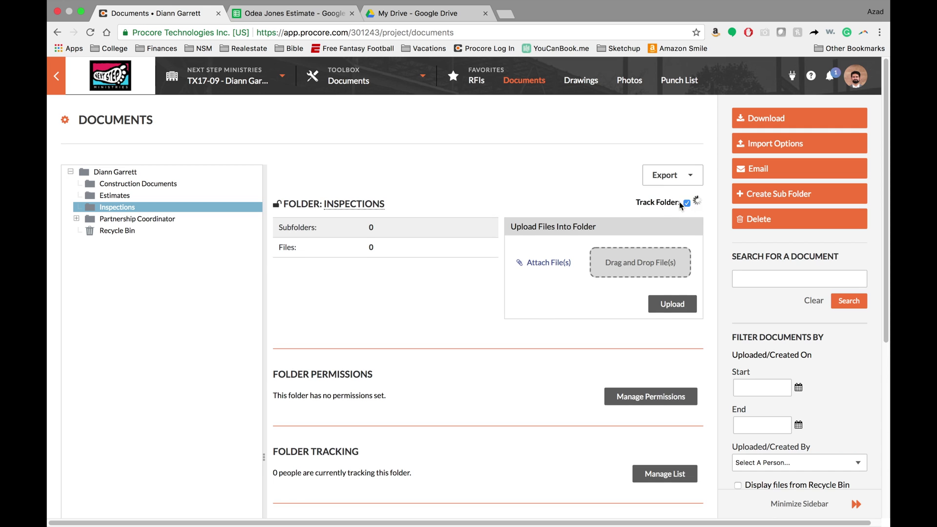
left_click(111, 219)
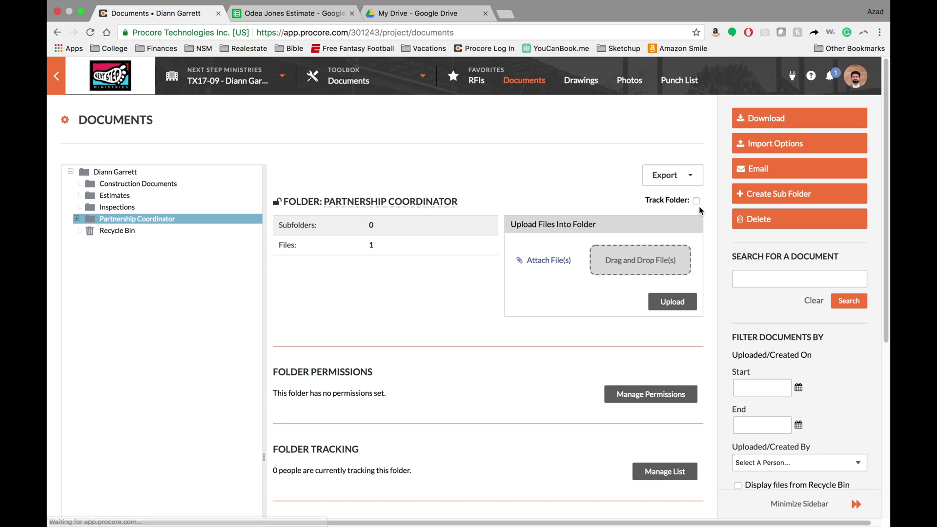
left_click(697, 200)
left_click(115, 174)
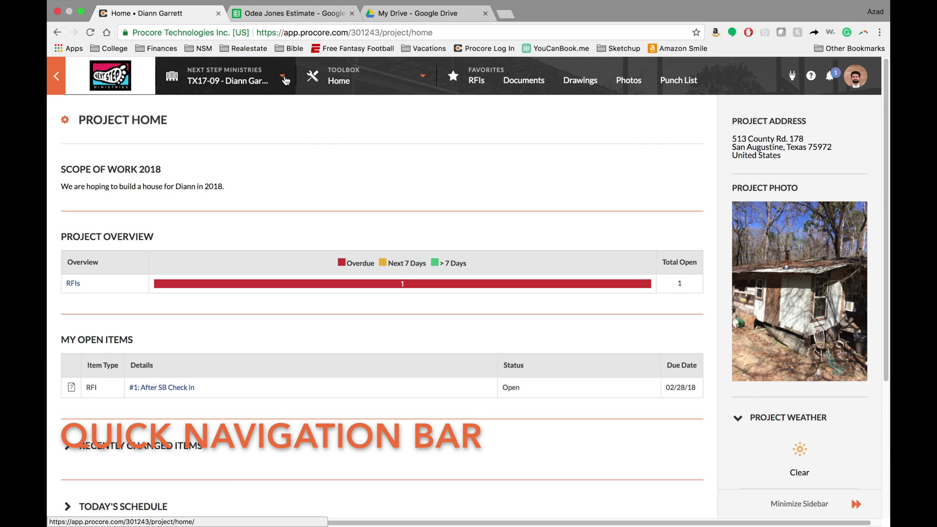
left_click(283, 79)
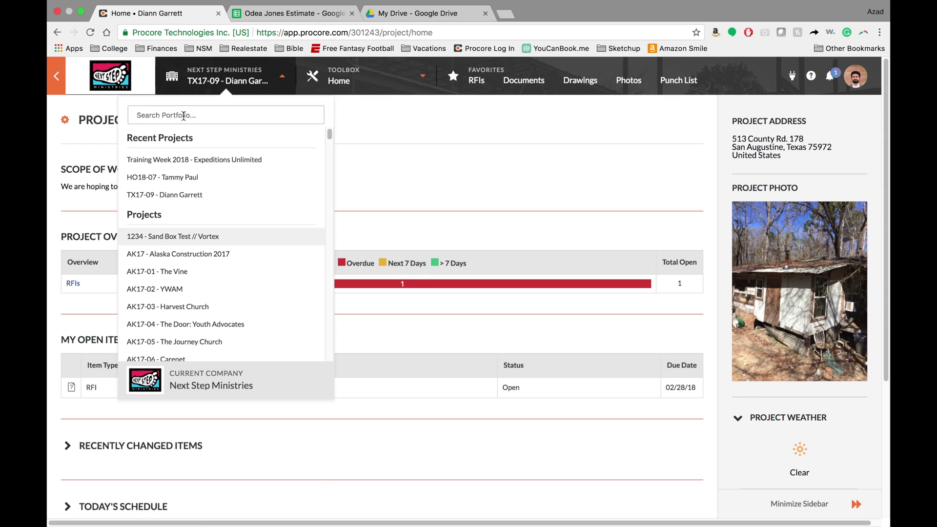
type("co")
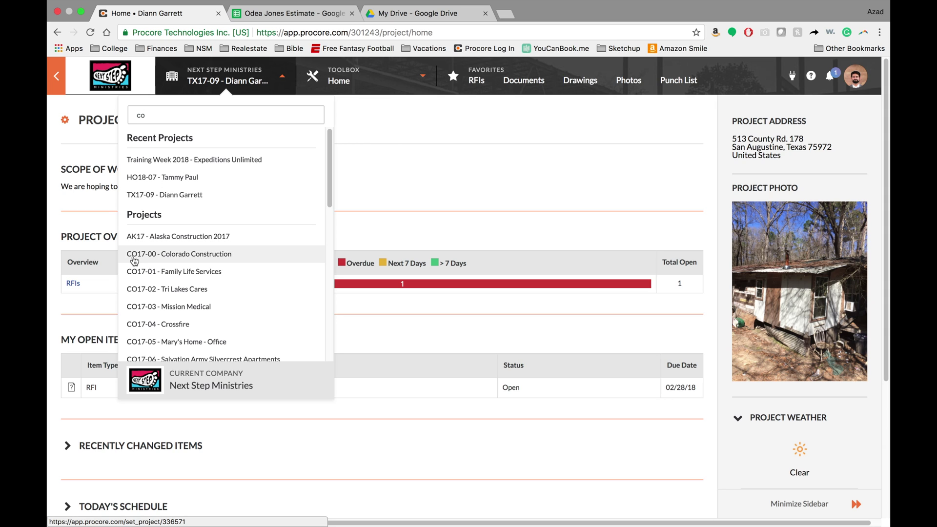
type("17")
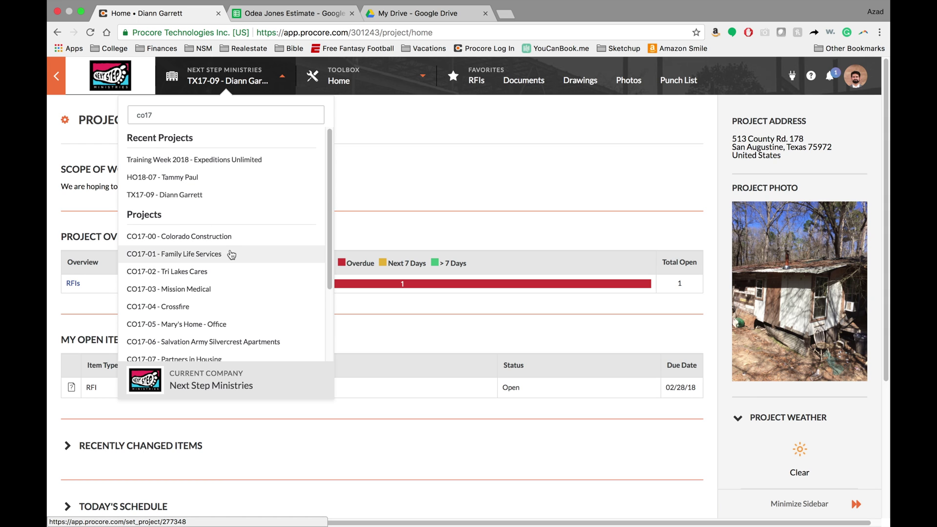
scroll(230, 261, "down", 5)
scroll(240, 293, "up", 6)
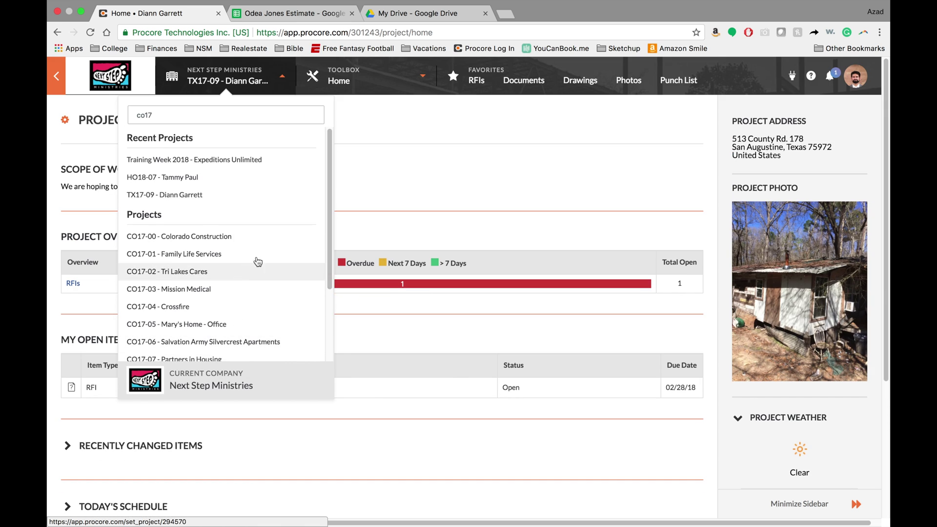
key("BackSpace")
key("BackSpace")
key("BackSpace")
key("BackSpace")
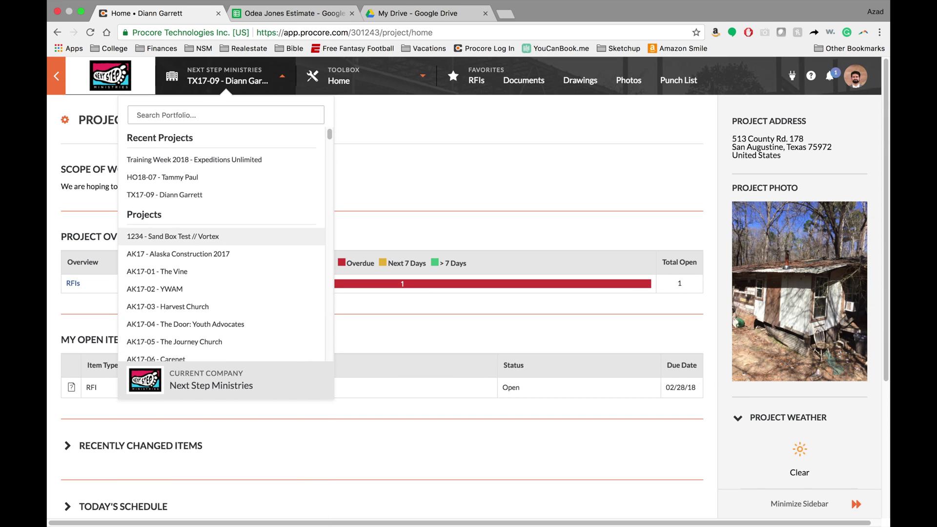
type("jo")
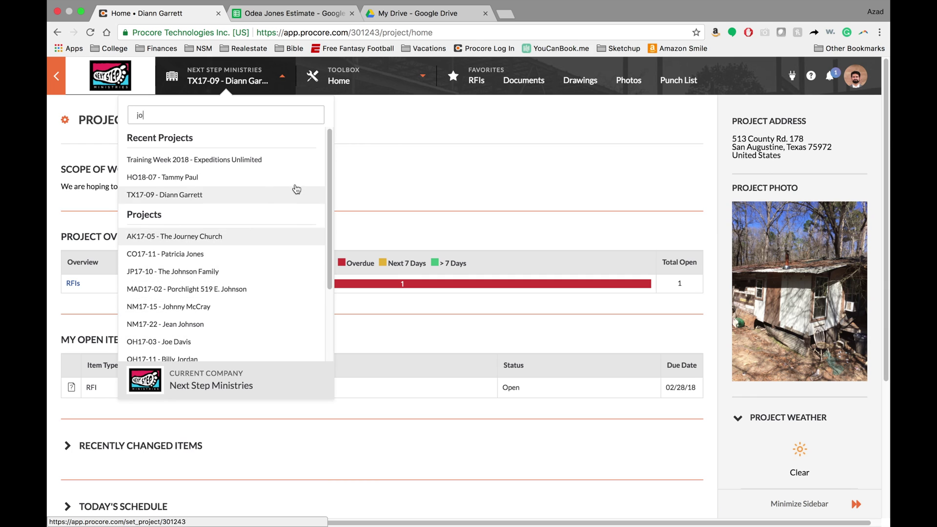
left_click(259, 83)
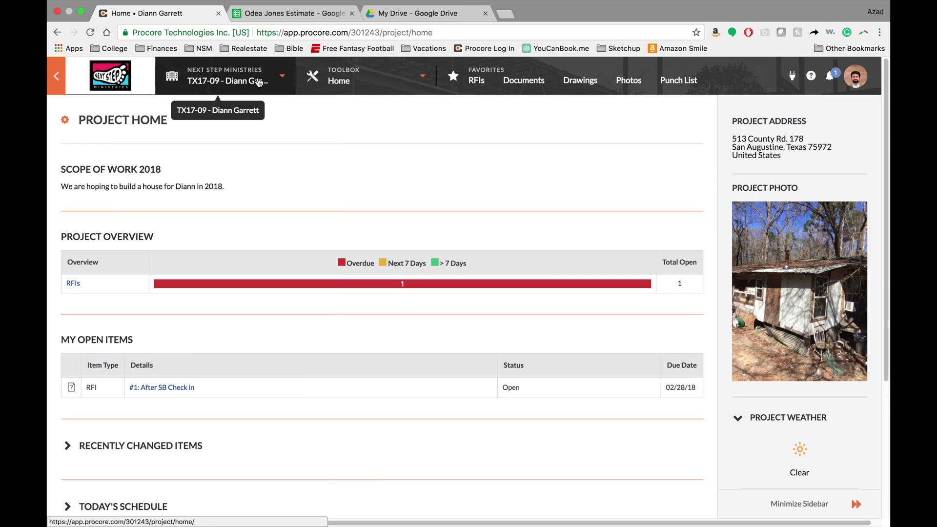